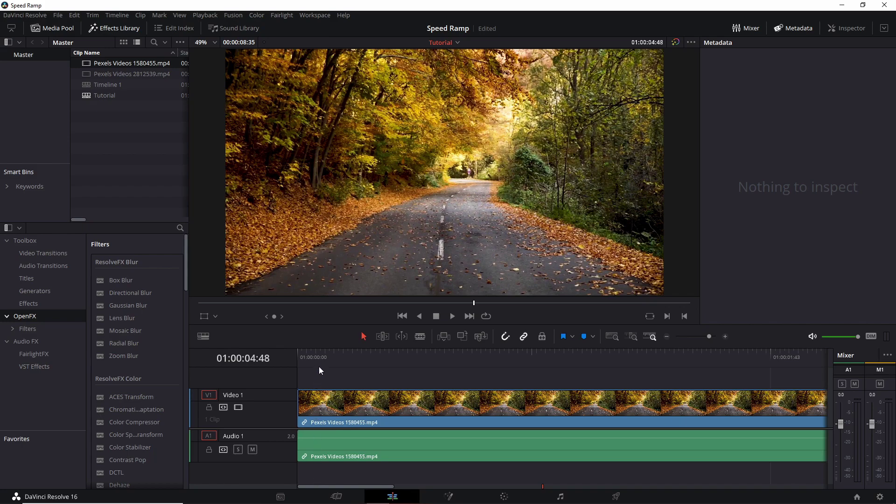
# Move the playhead to the forest road clip's last frame at 01:00:08:35
pyautogui.press('End')
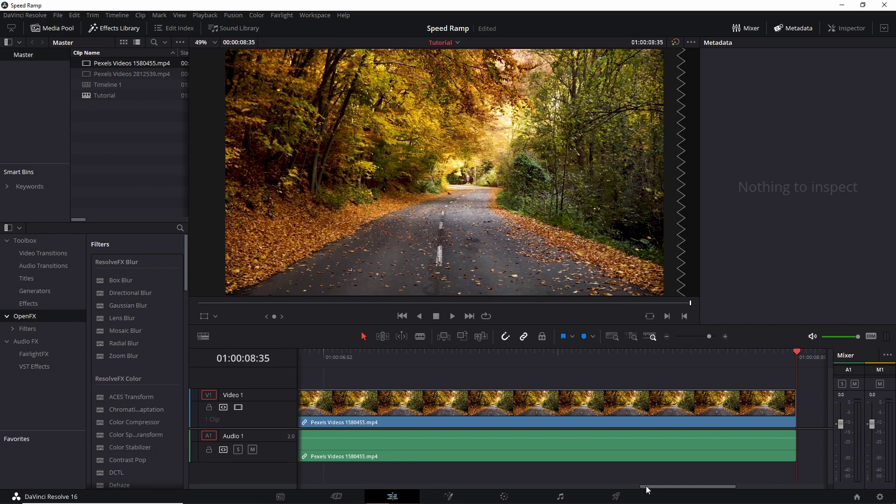
# Enter 50 as the forest road clip's speed in the Change Clip Speed dialog
pyautogui.rightClick(479, 405)
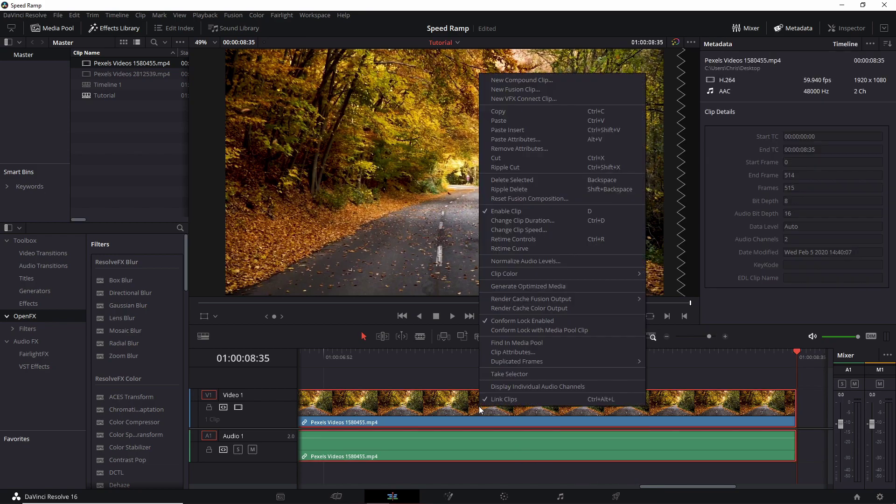
pyautogui.click(516, 231)
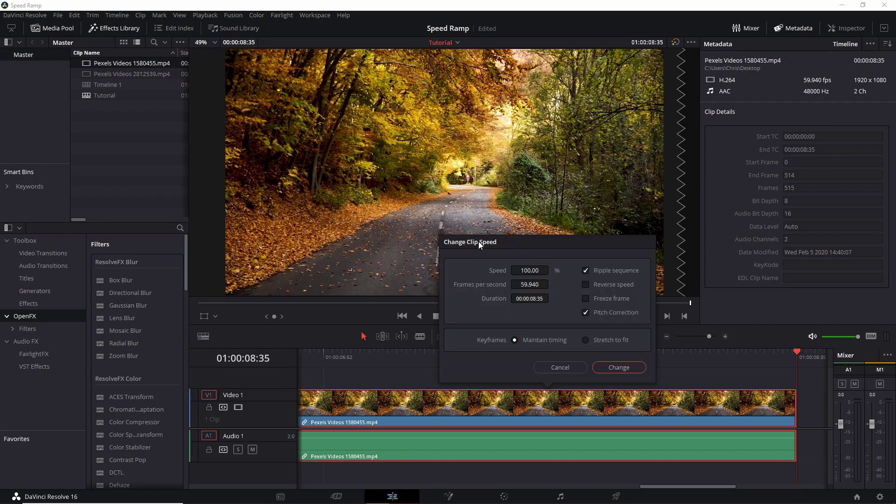
pyautogui.click(547, 273)
pyautogui.write('50')
# Apply the 50% speed and zoom out to see the clip ending at 01:00:17:10
pyautogui.click(616, 368)
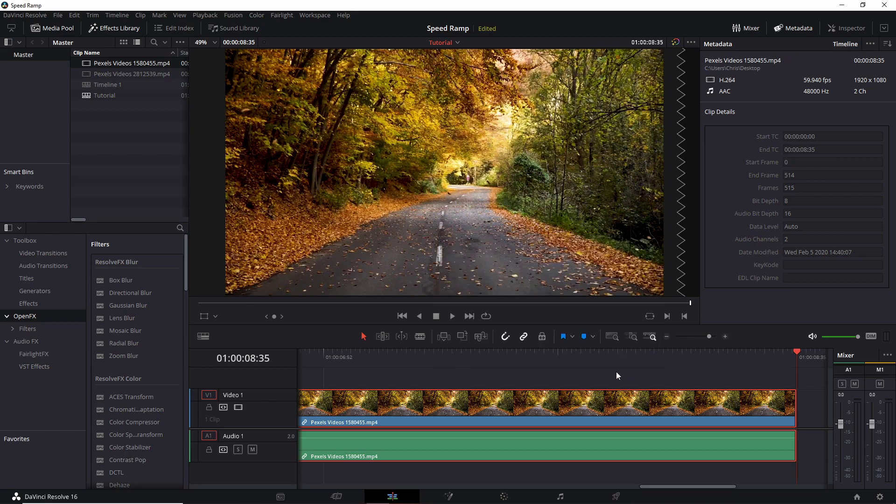
pyautogui.moveTo(709, 336); pyautogui.dragTo(699, 337)
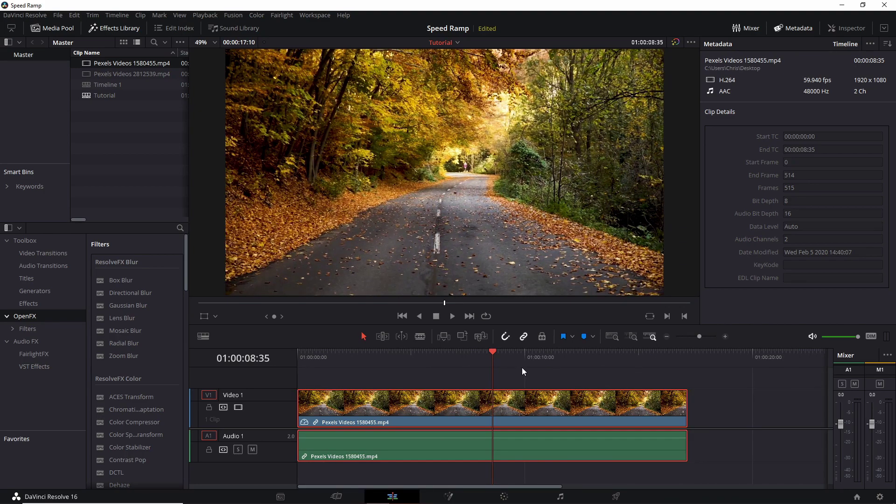
pyautogui.click(682, 360)
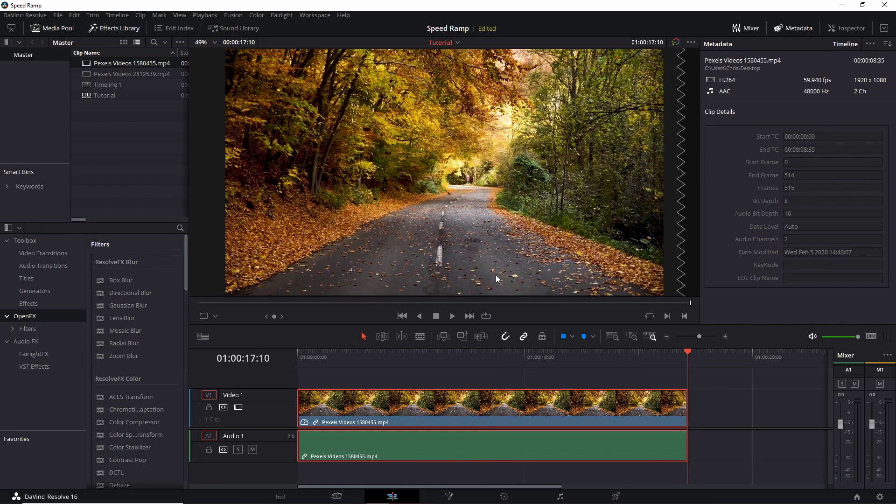
# Play the slowed clip from the timeline start, stopping at 01:00:07:39
pyautogui.click(378, 370)
pyautogui.press('Home')
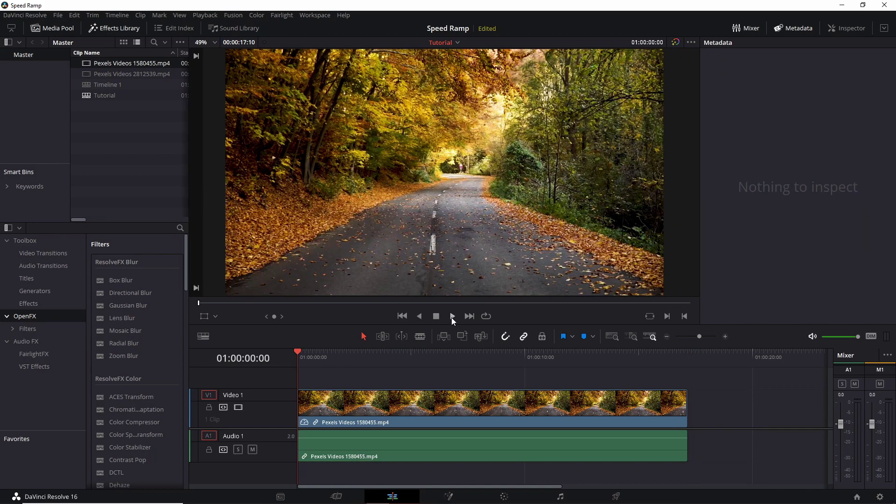
pyautogui.click(451, 317)
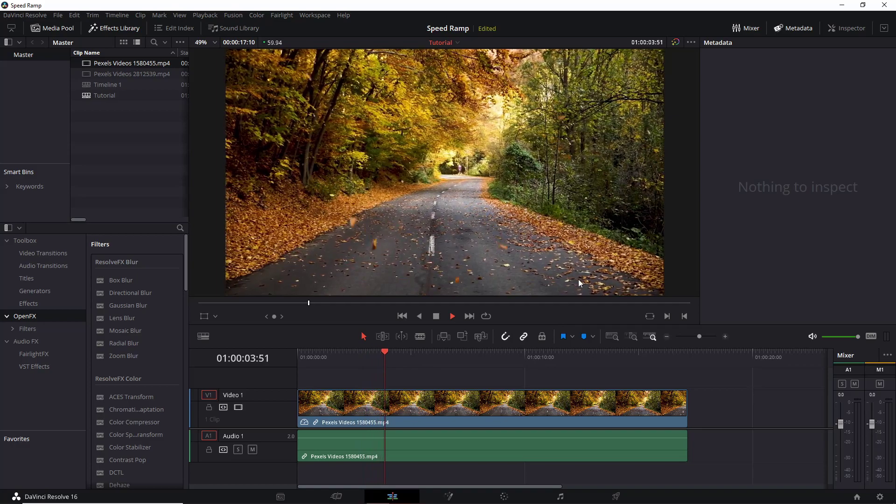
pyautogui.click(470, 372)
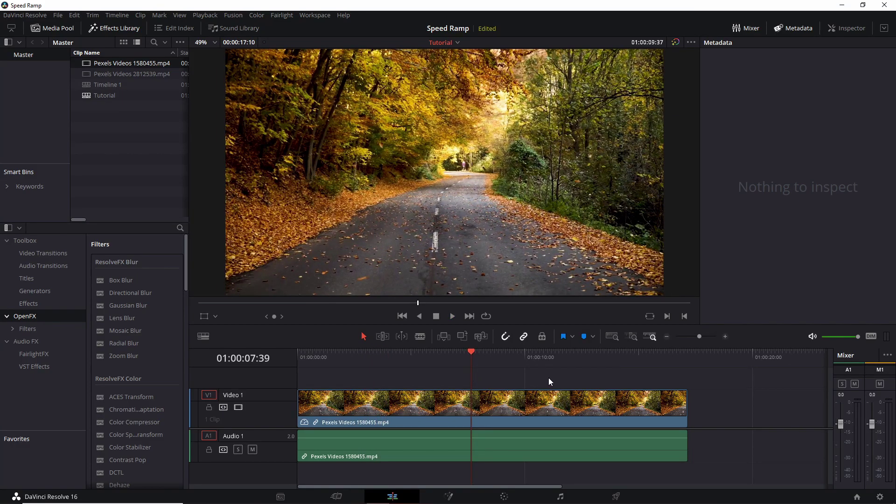
# Alt-drag a copy of the slowed clip's video and audio to just after the original
pyautogui.moveTo(598, 376); pyautogui.dragTo(483, 435)
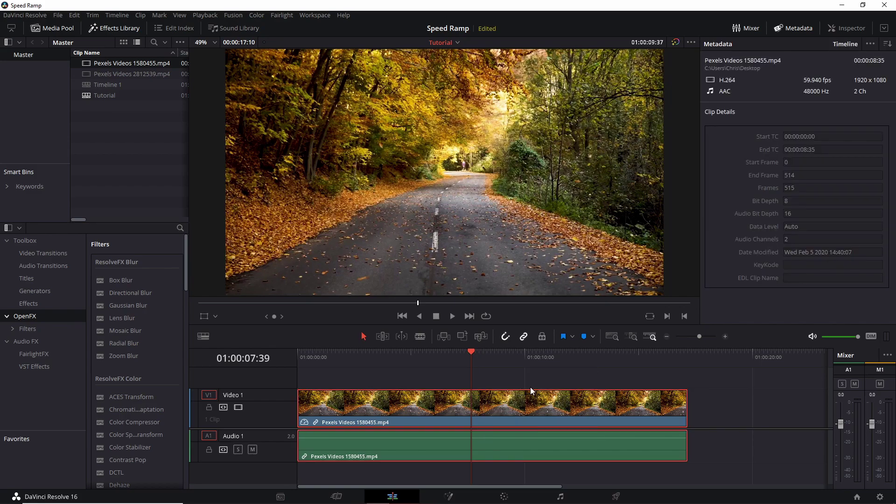
pyautogui.moveTo(723, 360)
pyautogui.mouseDown()
pyautogui.moveTo(680, 357)
pyautogui.moveTo(706, 360)
pyautogui.mouseUp()
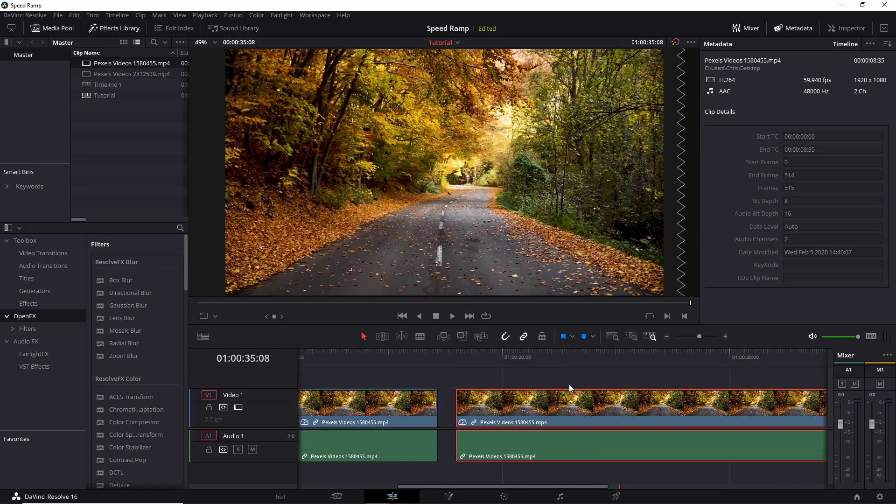
pyautogui.moveTo(570, 397); pyautogui.dragTo(512, 399)
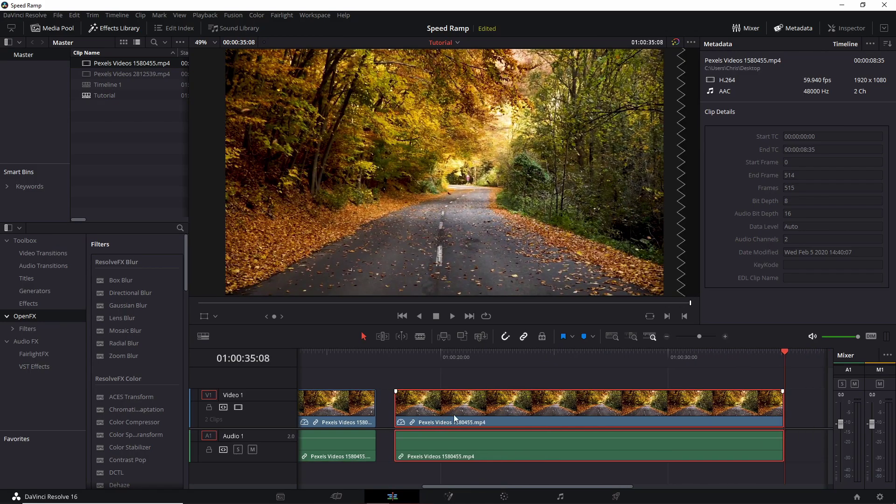
# Locate 01:00:21:51 in the copy and trim the copy's start to that frame
pyautogui.click(519, 359)
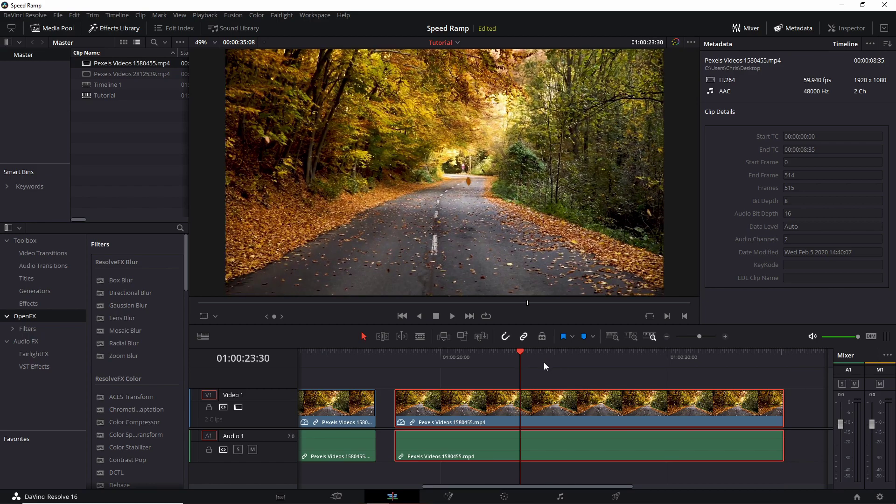
pyautogui.click(412, 370)
pyautogui.click(450, 318)
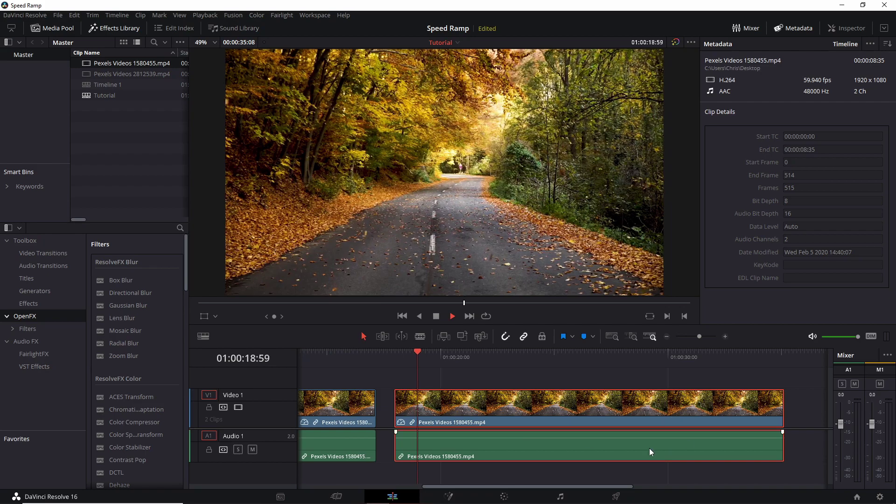
pyautogui.press('space')
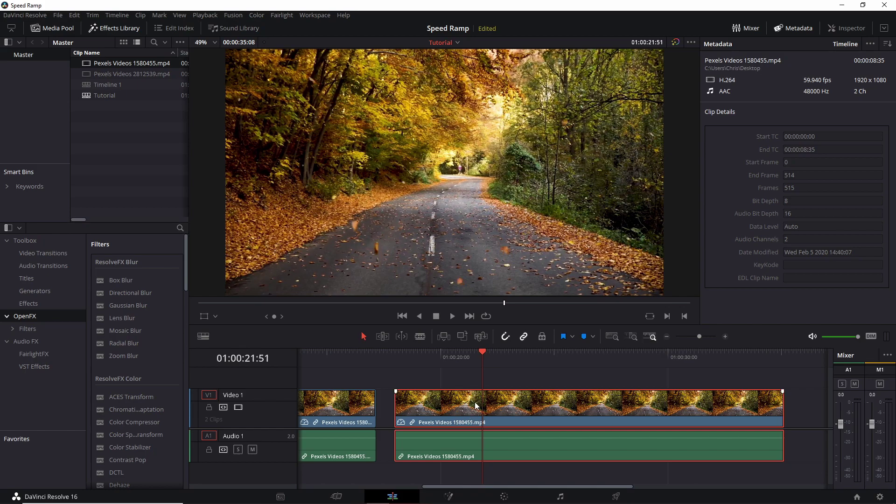
pyautogui.moveTo(396, 409); pyautogui.dragTo(497, 407)
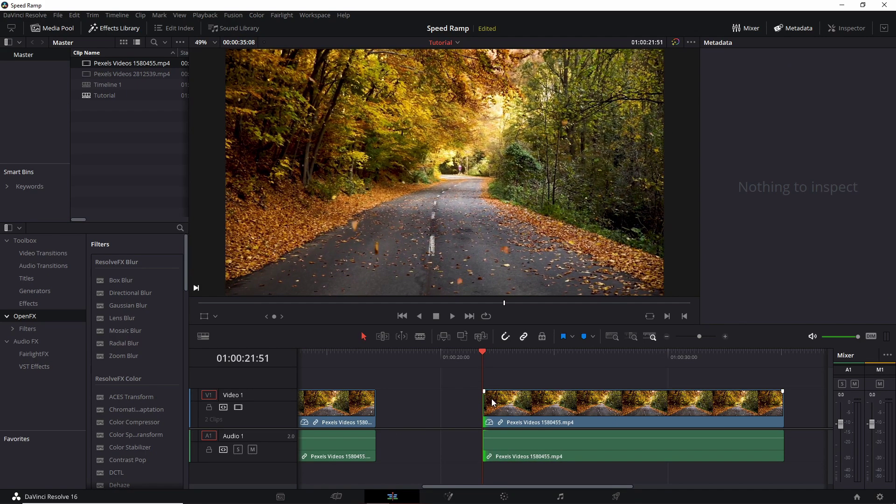
pyautogui.click(525, 402)
pyautogui.rightClick(525, 402)
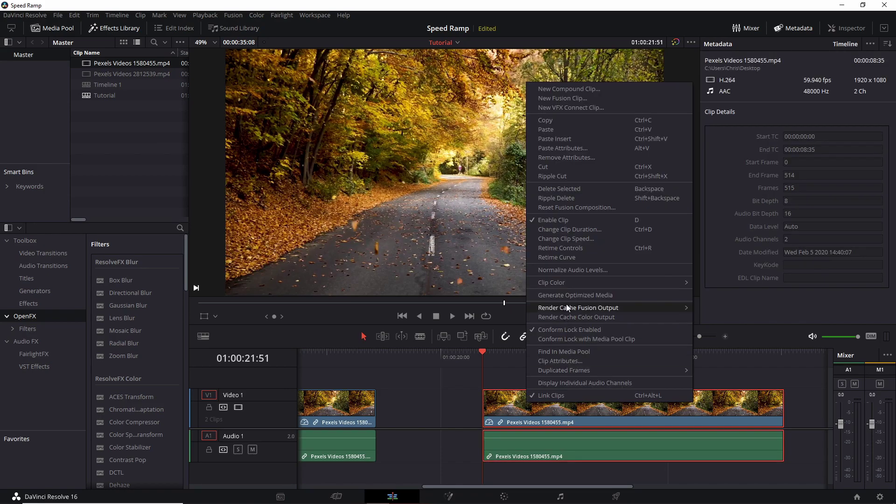
# Tick Freeze frame in the copied clip's Change Clip Speed settings
pyautogui.click(584, 239)
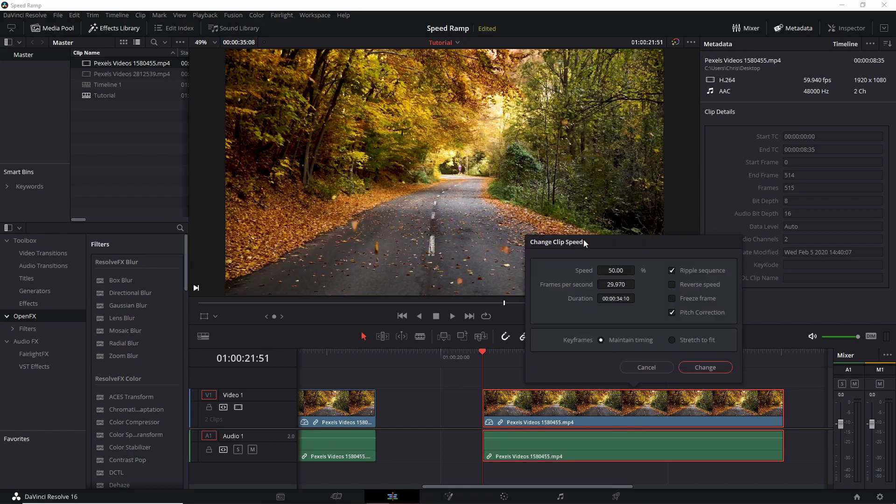
pyautogui.click(672, 299)
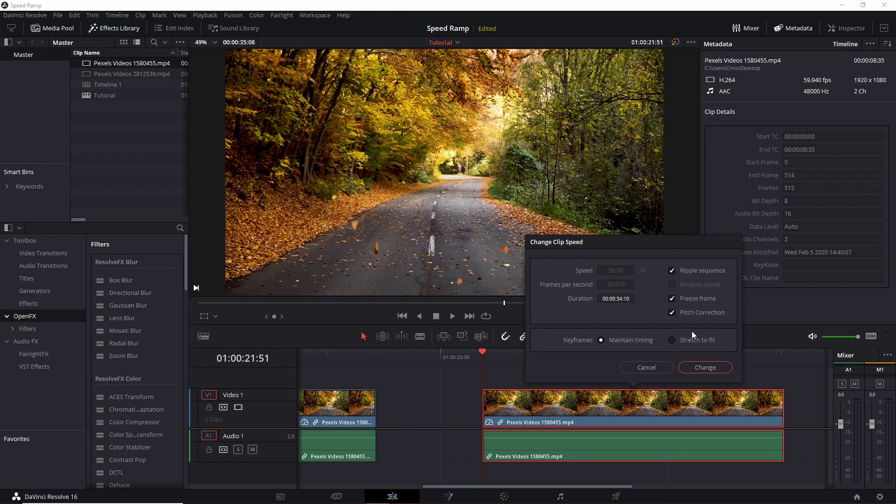
pyautogui.click(700, 366)
# Shorten the freeze-frame clip to a few seconds by dragging its end leftward
pyautogui.moveTo(486, 363)
pyautogui.mouseDown()
pyautogui.moveTo(744, 356)
pyautogui.moveTo(492, 357)
pyautogui.mouseUp()
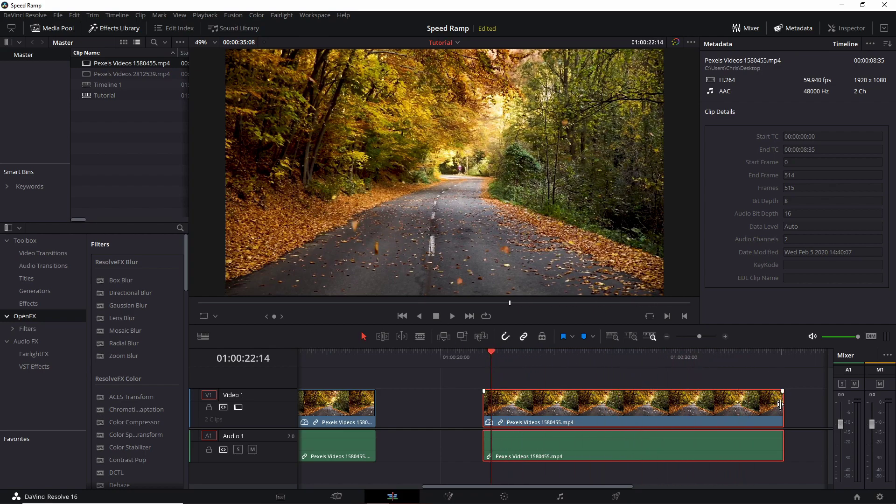
pyautogui.moveTo(781, 404); pyautogui.dragTo(491, 377)
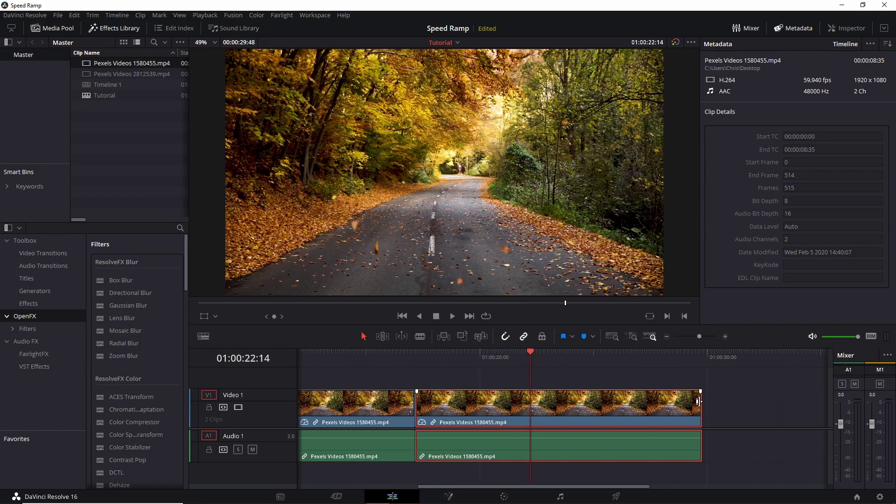
pyautogui.moveTo(700, 406); pyautogui.dragTo(504, 405)
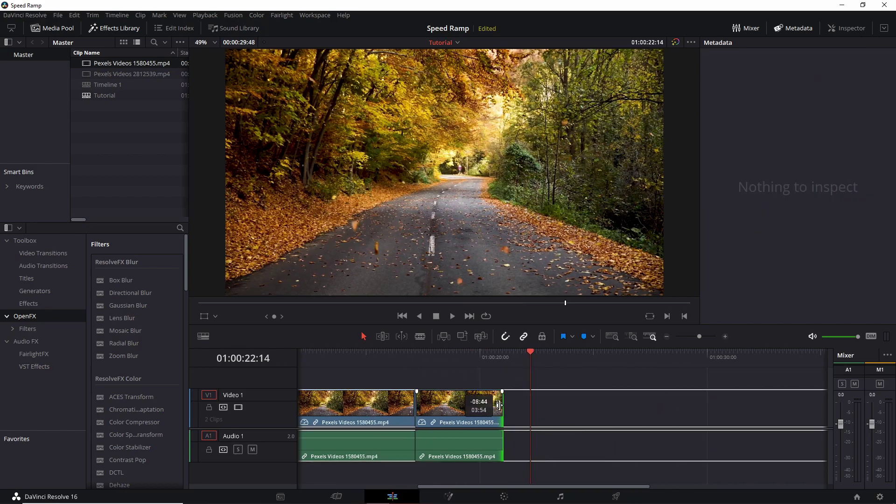
pyautogui.click(485, 357)
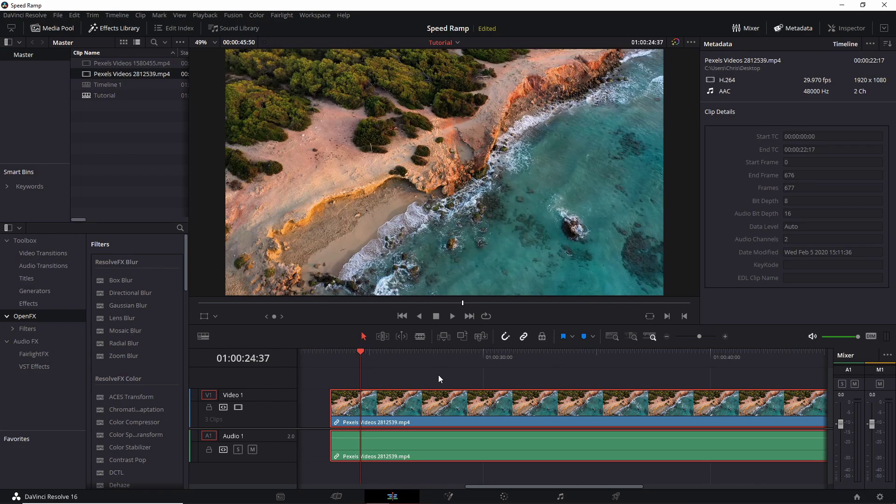
# Enter 200 as the beach aerial clip's speed in Change Clip Speed
pyautogui.rightClick(457, 411)
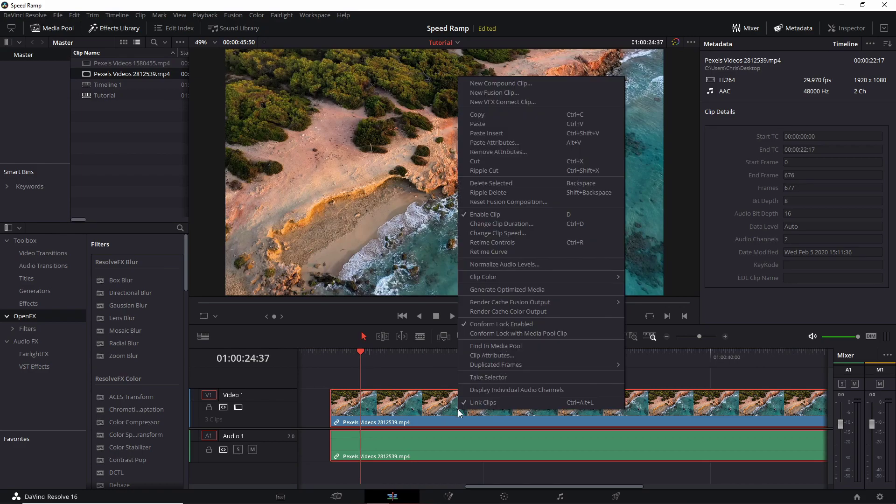
pyautogui.click(510, 236)
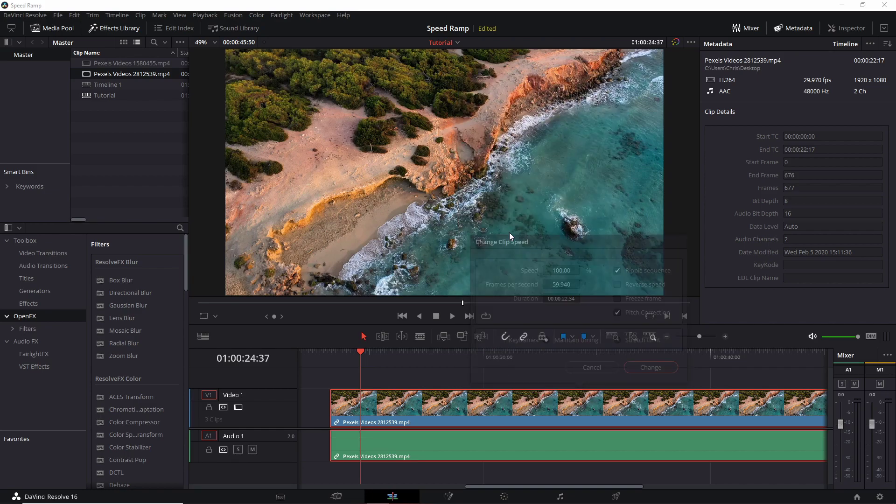
pyautogui.click(572, 273)
pyautogui.write('200')
pyautogui.press('Return')
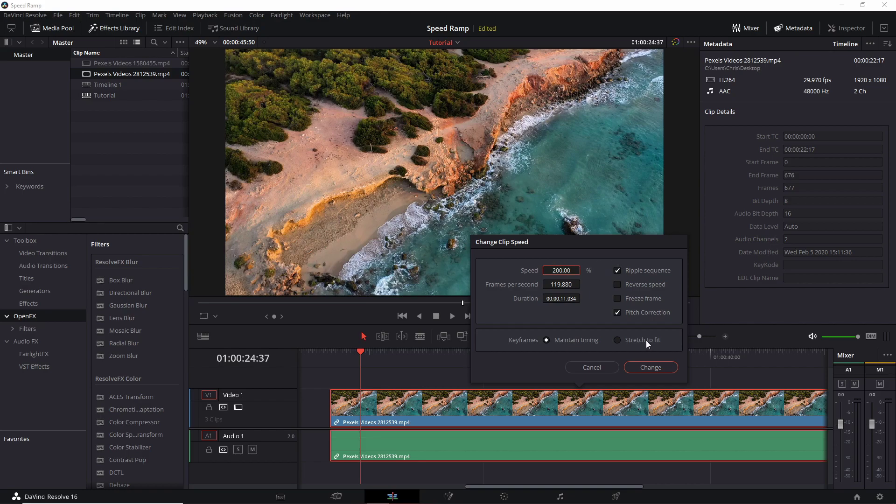
# Apply the 200% speed and play the beach clip from just before it
pyautogui.click(649, 368)
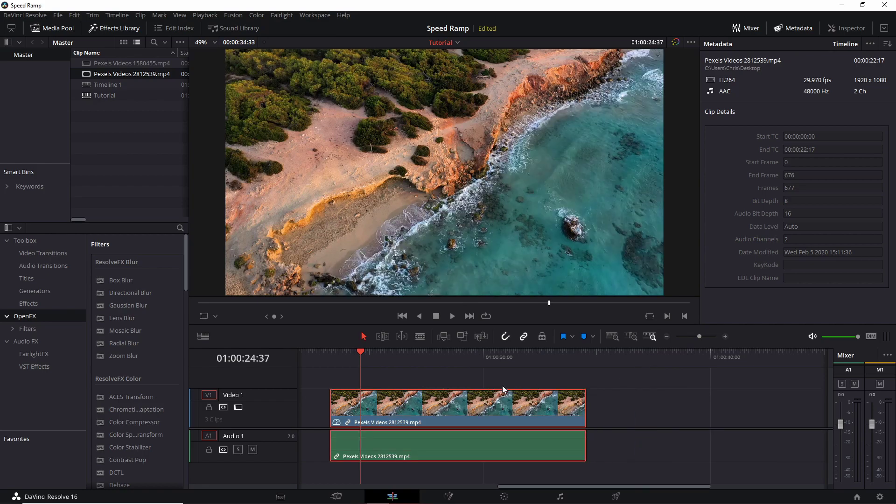
pyautogui.click(349, 357)
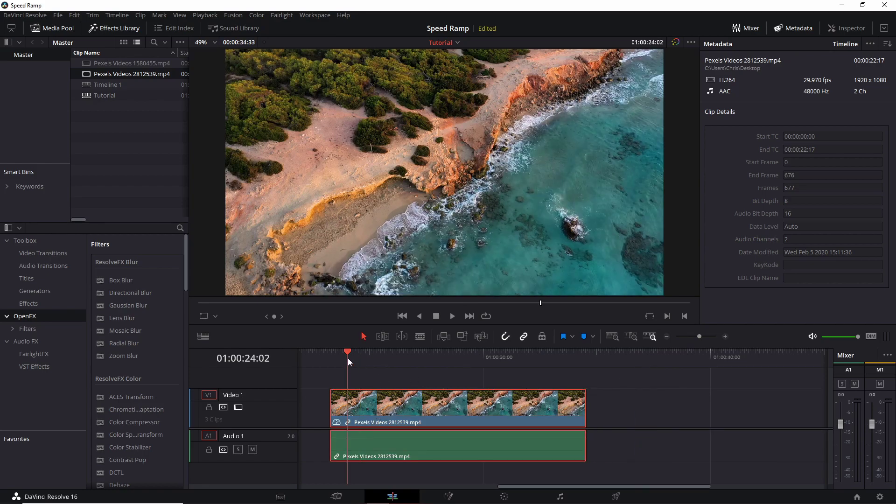
pyautogui.press('space')
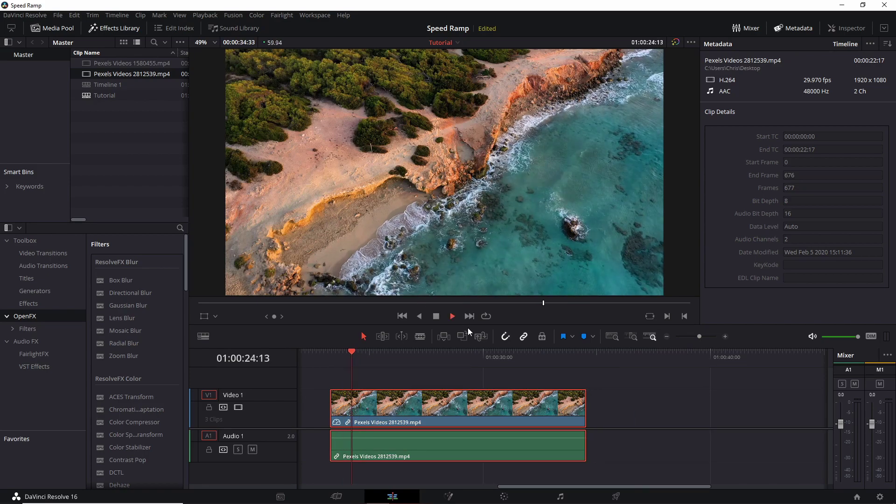
pyautogui.hscroll(-1, 525, 371)
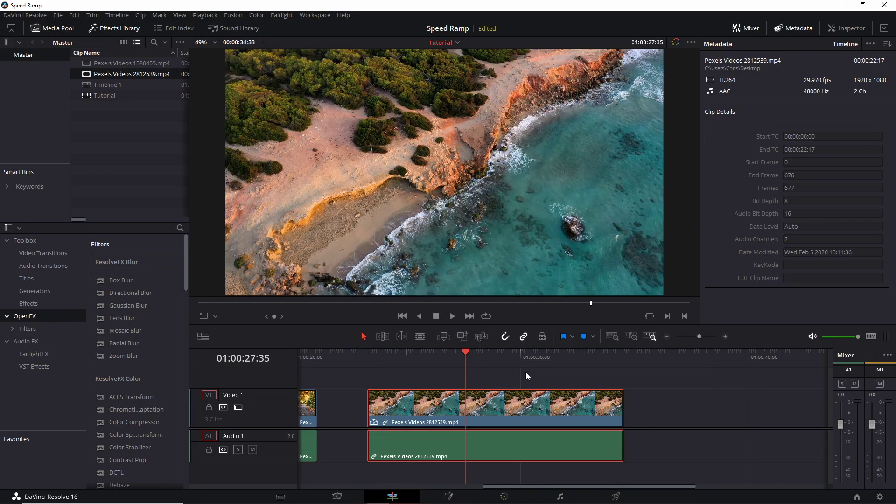
# Set Pexels Videos 2812539.mp4 to 400% speed, then return to its start
pyautogui.rightClick(489, 399)
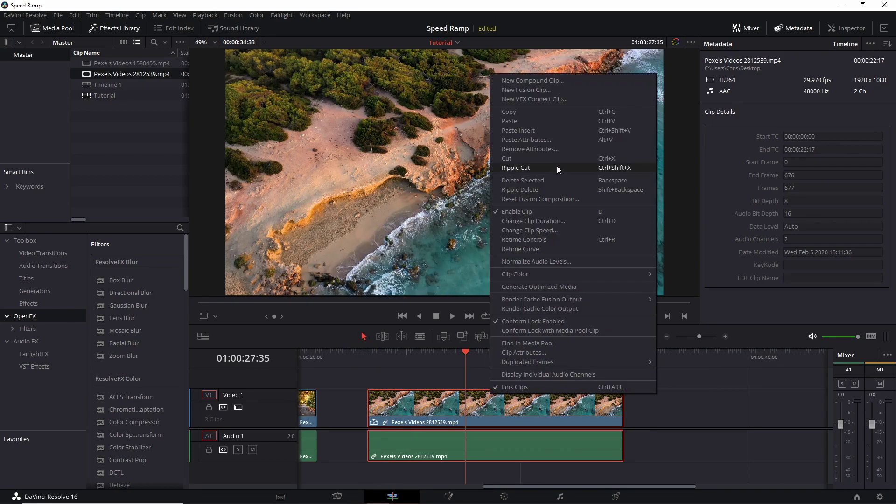
pyautogui.click(539, 228)
pyautogui.doubleClick(486, 271)
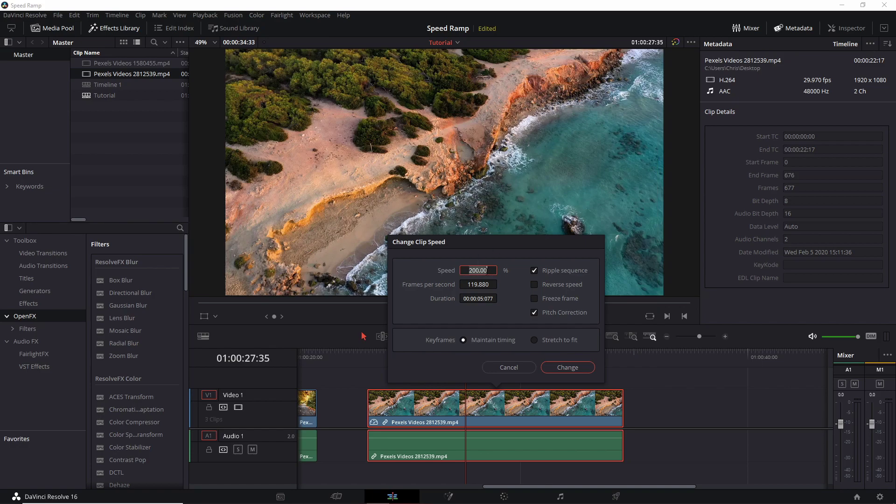
pyautogui.write('400')
pyautogui.click(563, 364)
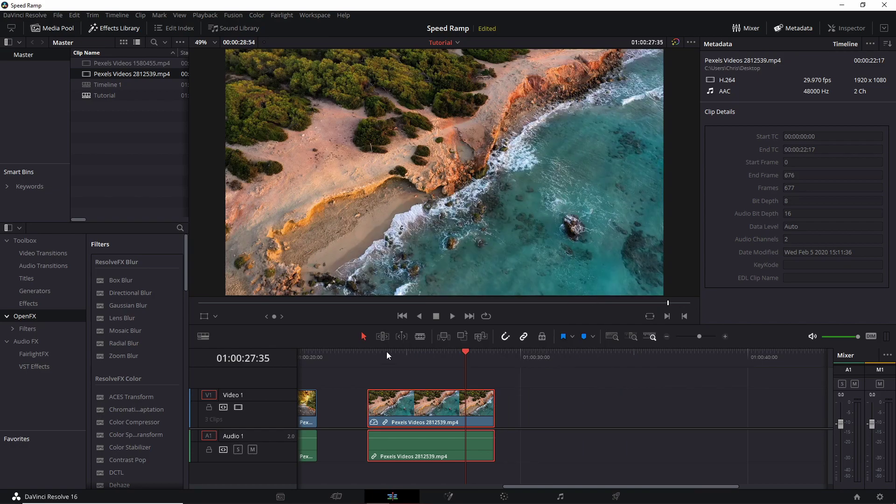
pyautogui.press('Up')
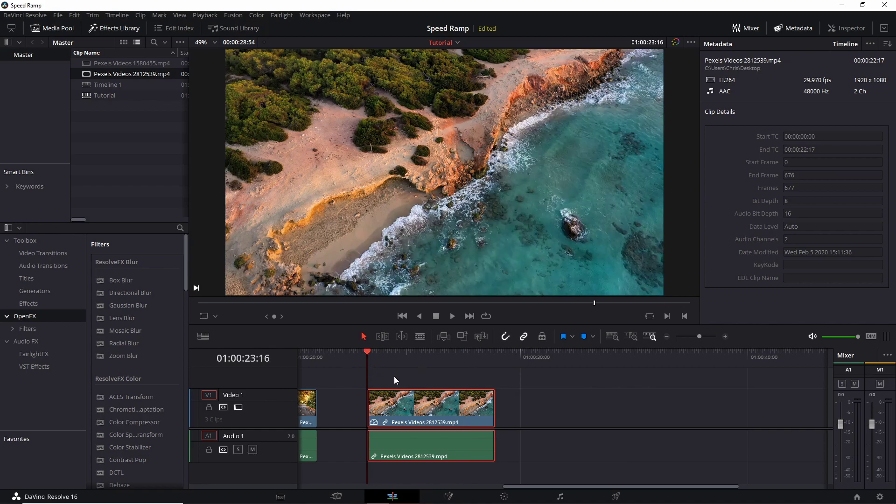
pyautogui.press('space')
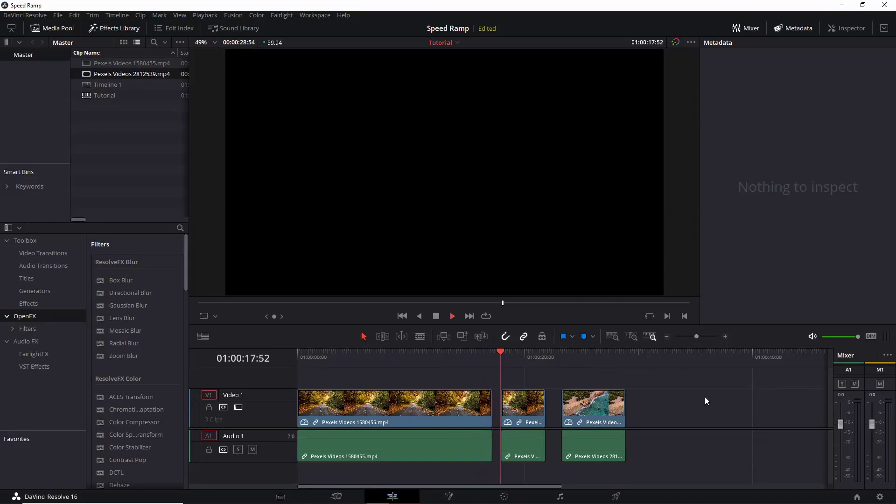
pyautogui.click(560, 360)
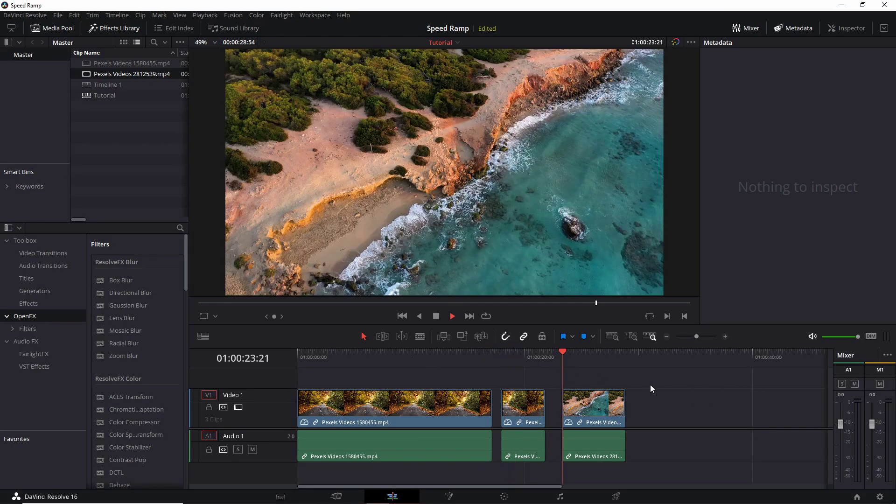